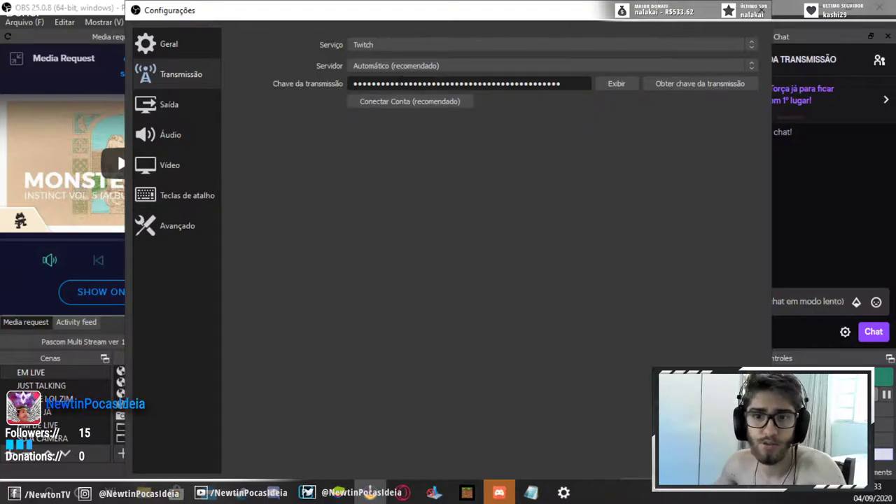
Step: Set the encoder for the streaming output to H264/AVC Encoder (AMD Advanced Media Framework)
click(179, 103)
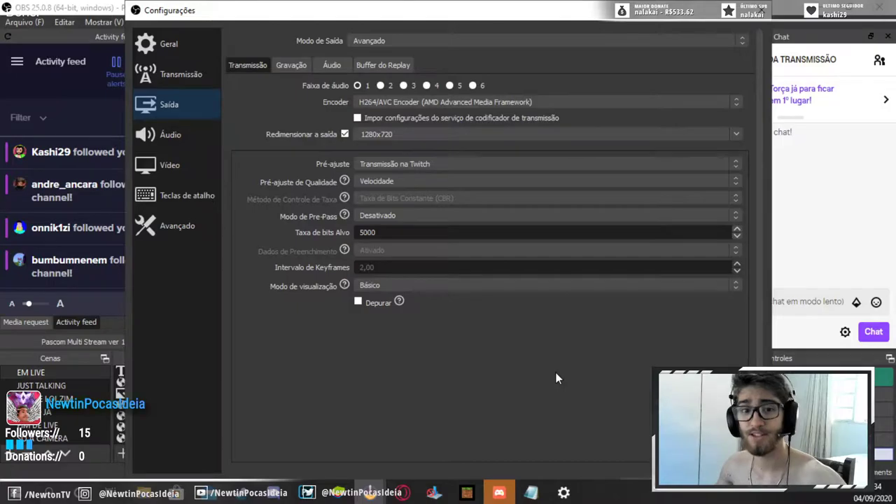
mouse_move(456, 186)
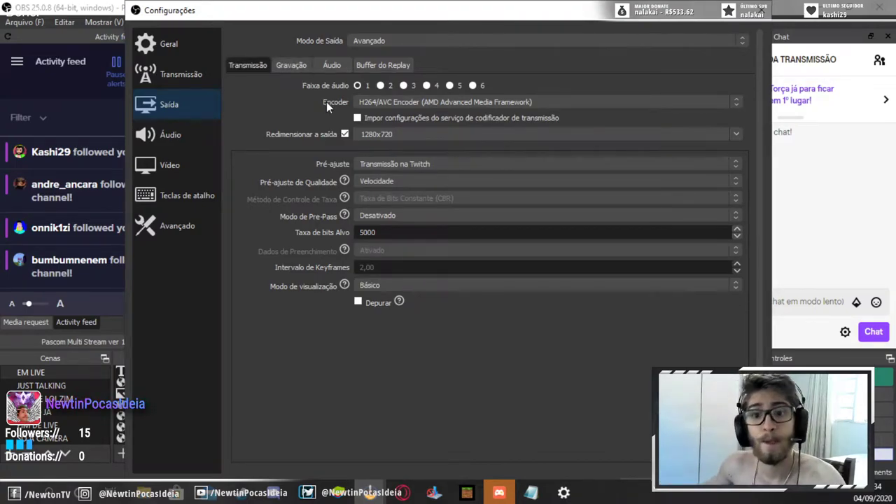
click(399, 102)
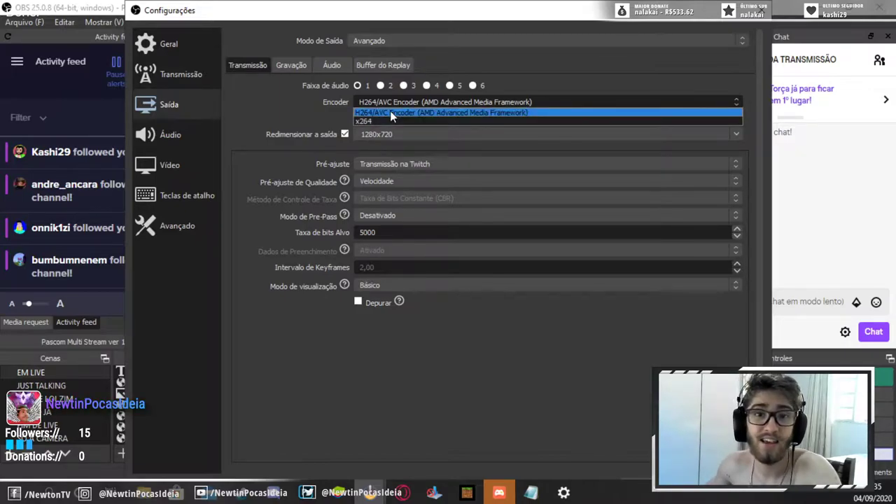
click(390, 112)
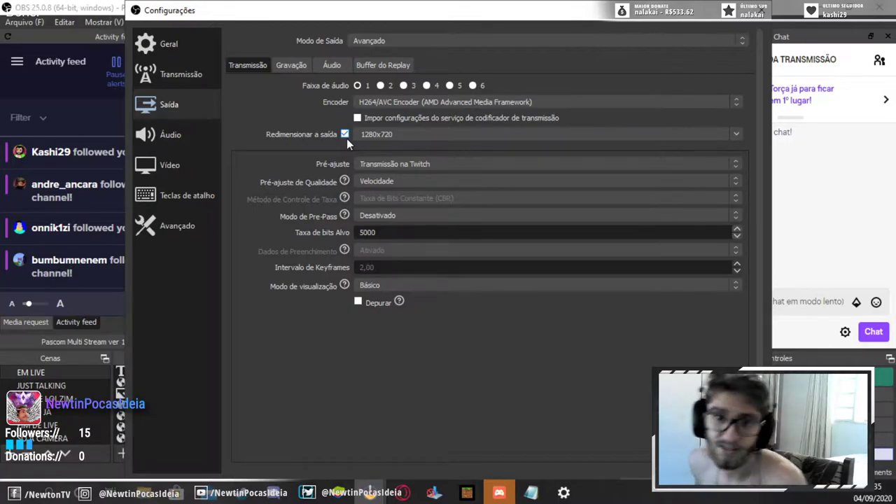
Step: Review the available rescaled output resolutions and the preset choices for the streaming output
click(738, 135)
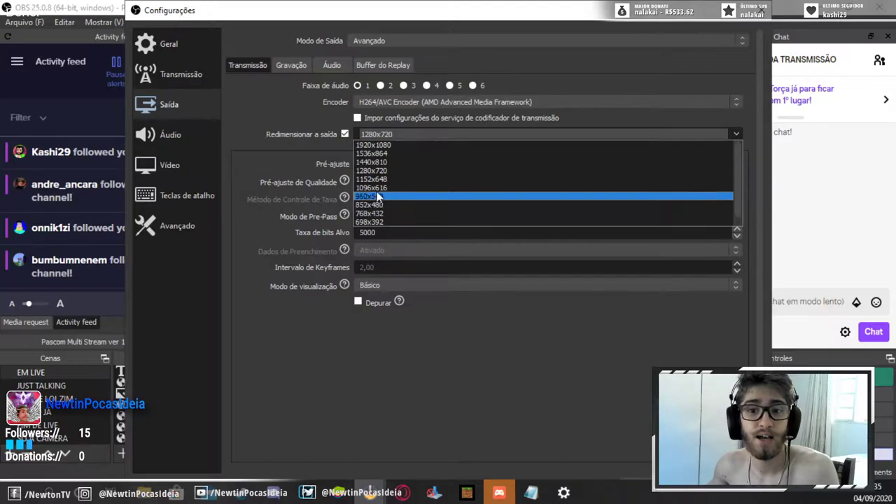
click(738, 133)
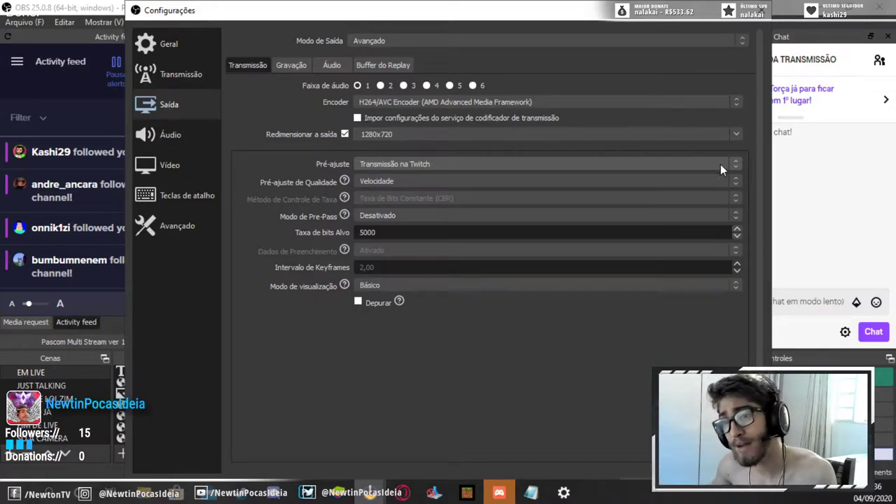
click(720, 164)
click(708, 164)
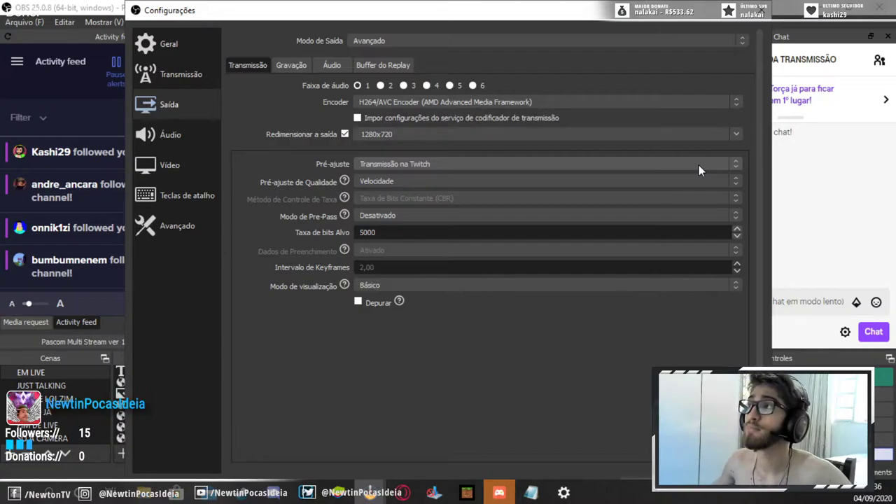
Step: Choose Velocidade as the quality preset of the streaming encoder
click(466, 182)
click(467, 189)
click(466, 184)
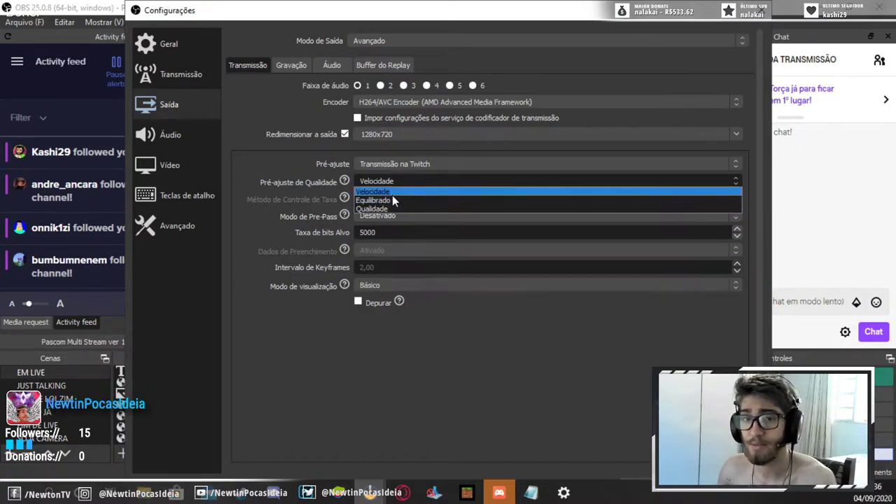
click(387, 192)
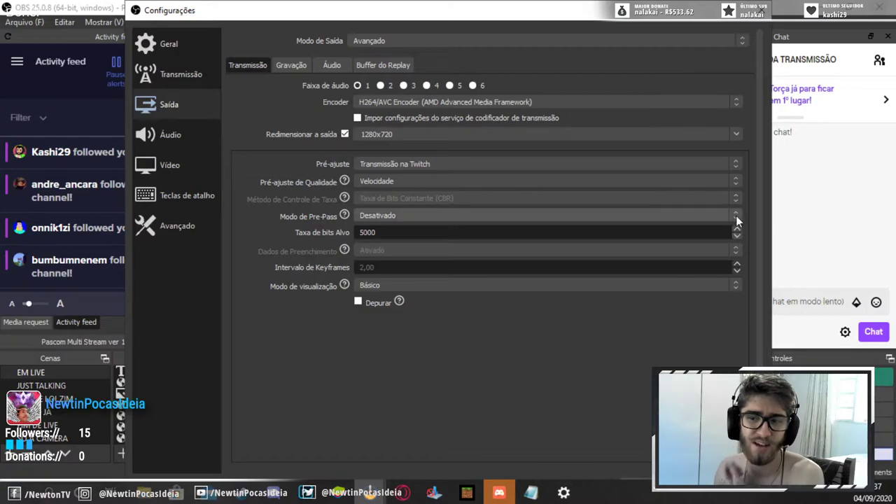
mouse_move(735, 217)
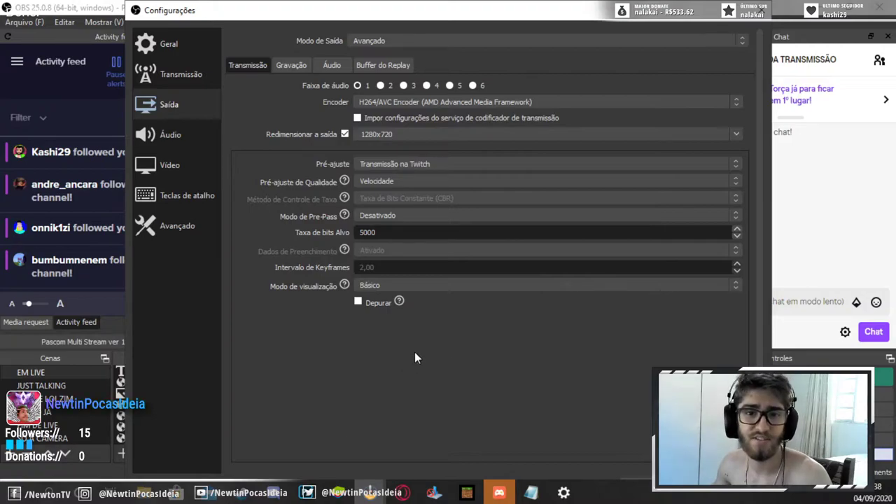
Step: Examine the recording, audio track and replay buffer output settings, including the audio bitrate options for Faixa 1
click(293, 71)
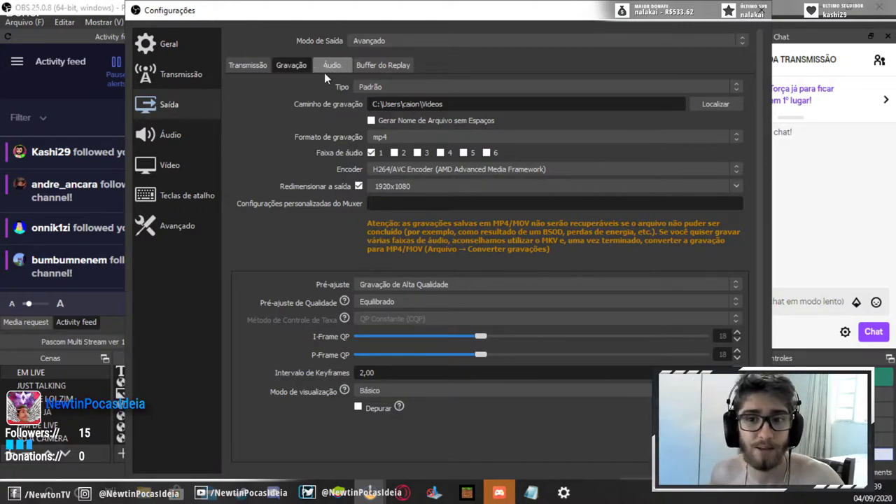
click(327, 67)
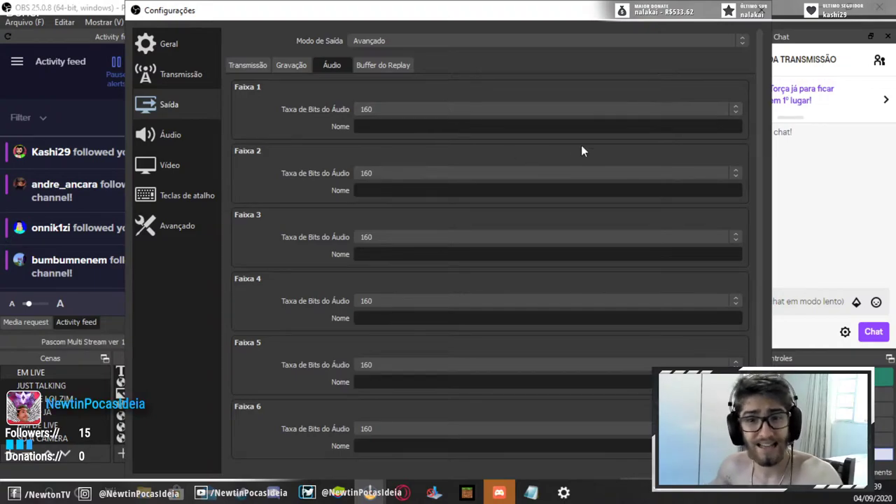
click(727, 110)
click(727, 110)
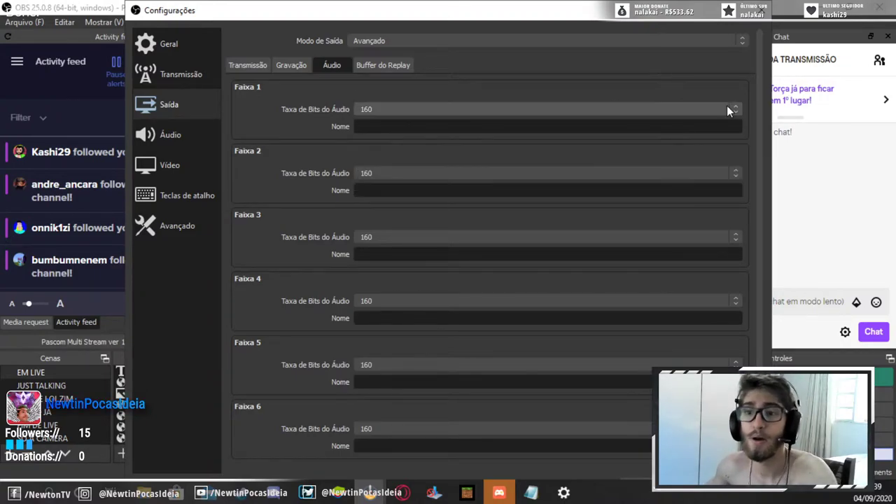
click(726, 110)
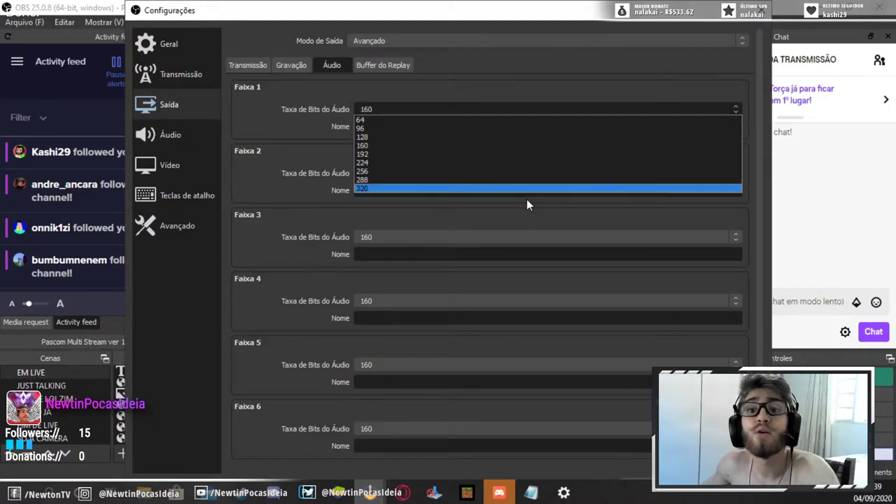
click(679, 98)
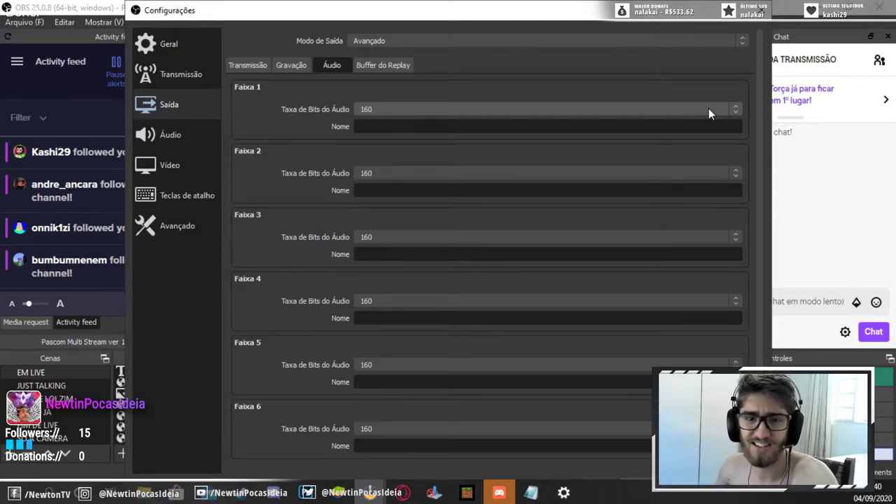
click(401, 68)
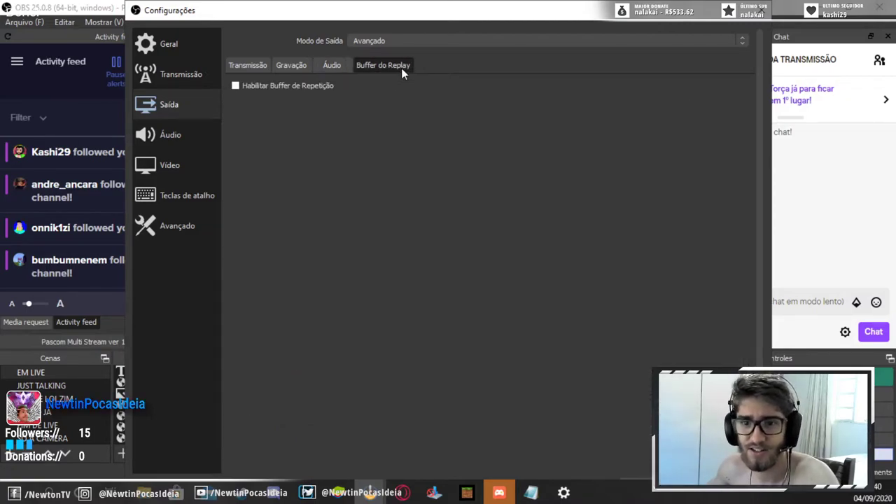
Step: Review the general audio settings, checking the sample rate and the available channel layouts
click(168, 138)
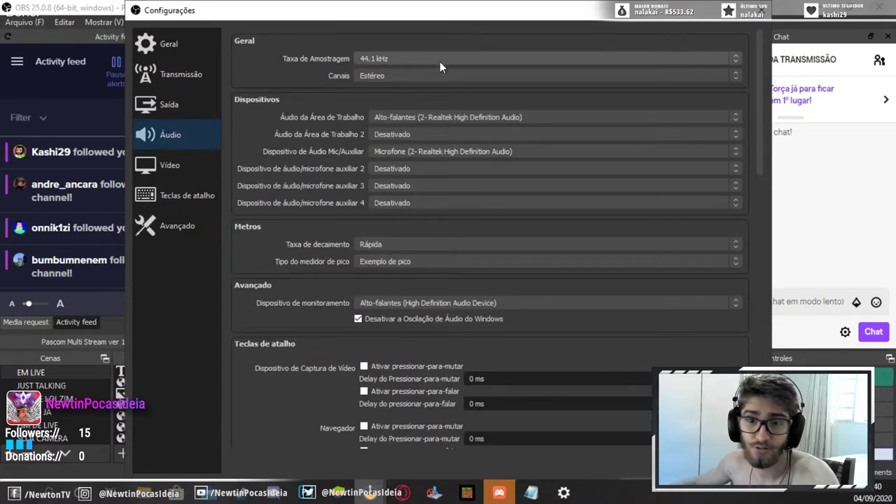
click(469, 56)
click(469, 56)
click(470, 56)
click(469, 56)
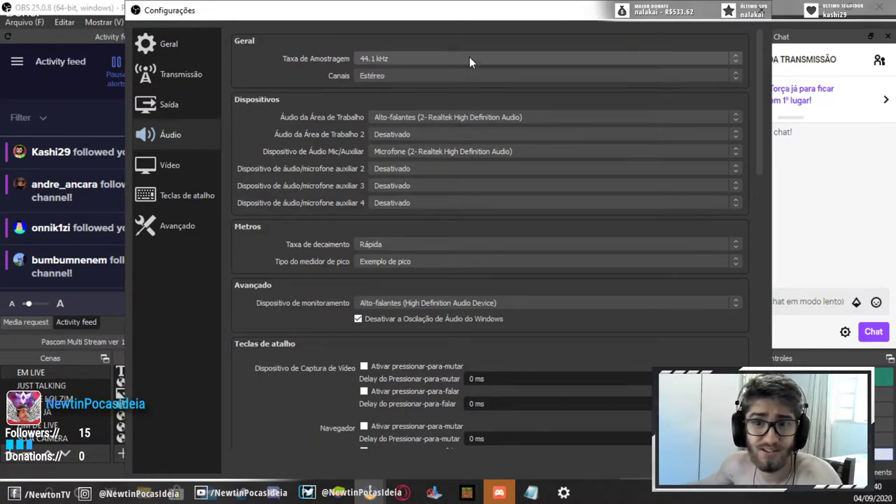
click(503, 75)
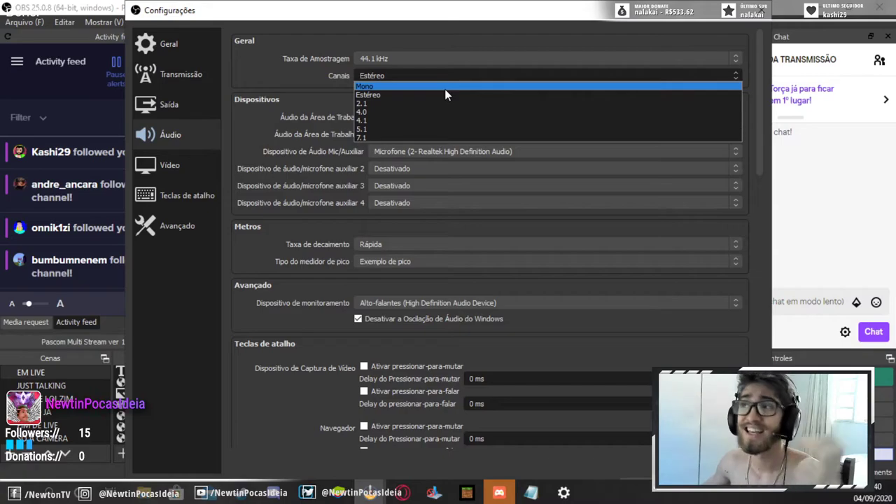
click(391, 74)
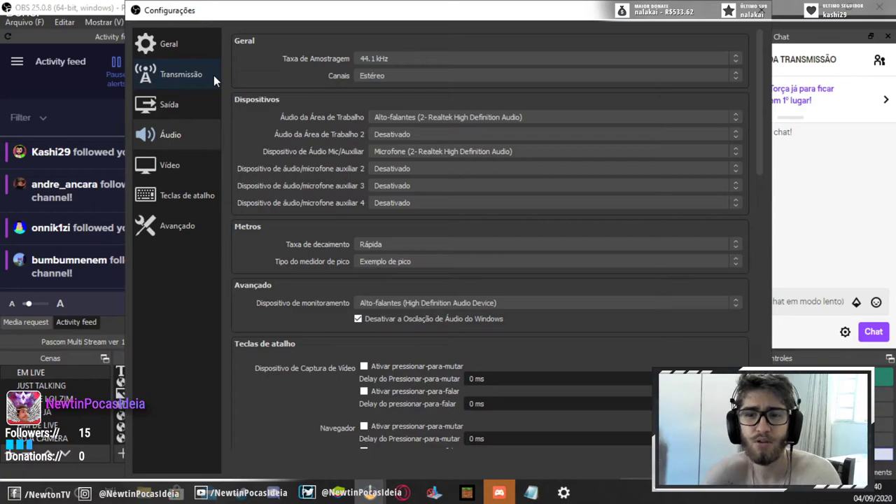
click(424, 76)
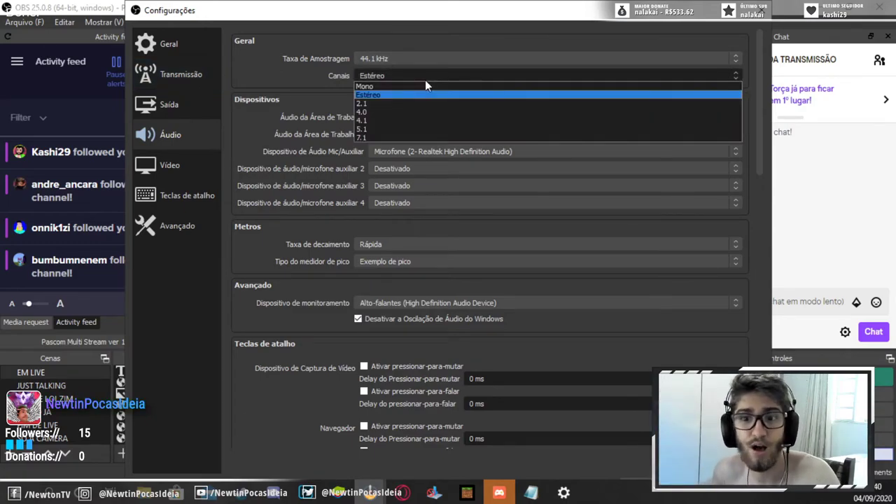
click(387, 75)
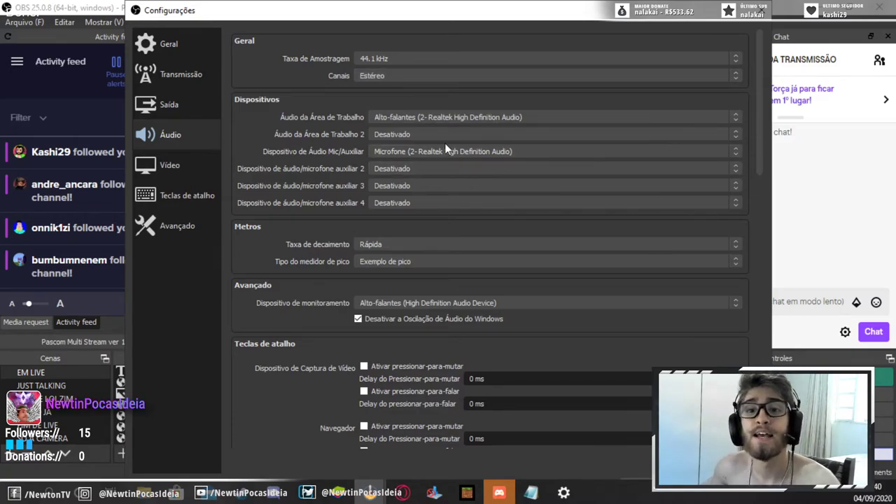
Step: Check which devices are available for the primary and secondary desktop audio
click(479, 118)
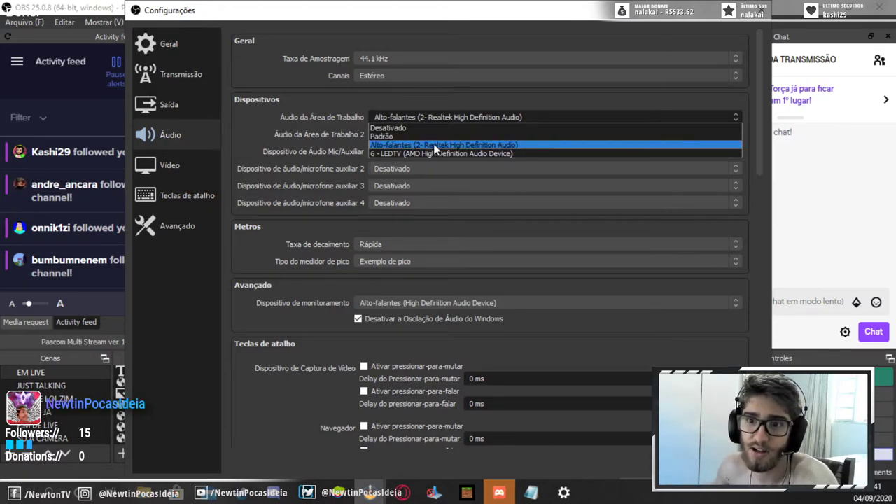
click(452, 114)
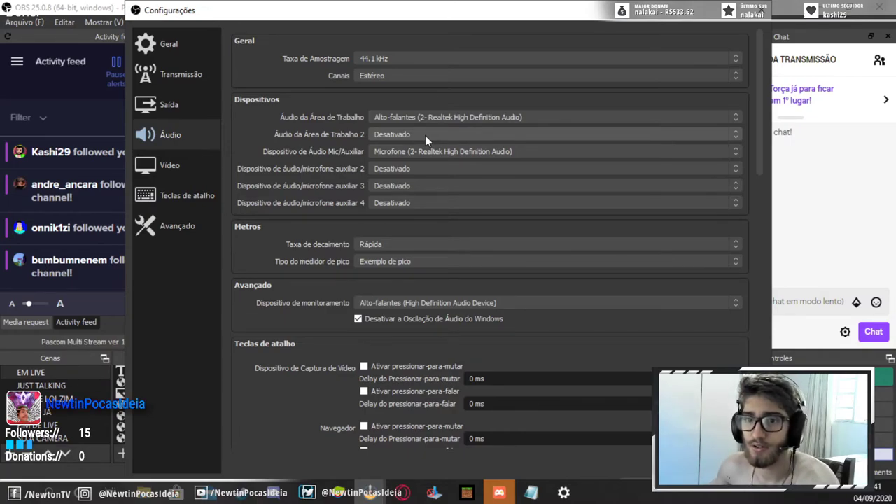
click(425, 135)
click(425, 135)
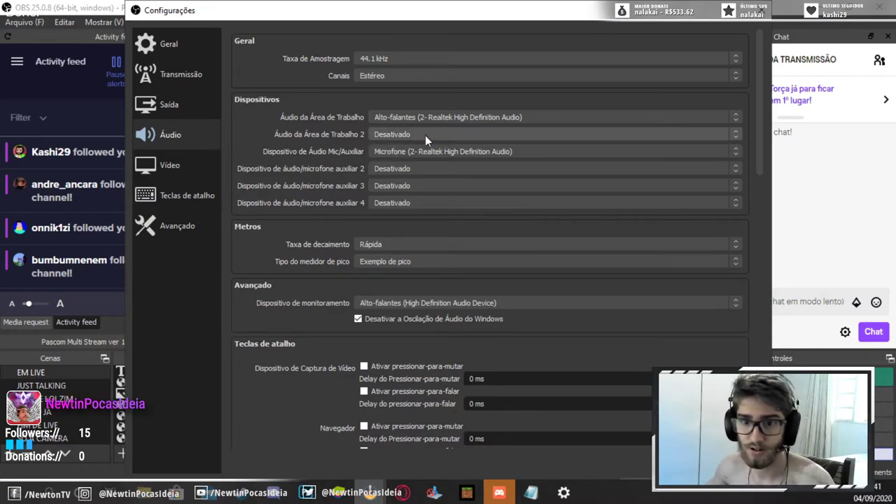
Step: Set the Mic/Auxiliary audio device to Microfone (2- Realtek High Definition Audio) and look over the remaining audio options
click(441, 151)
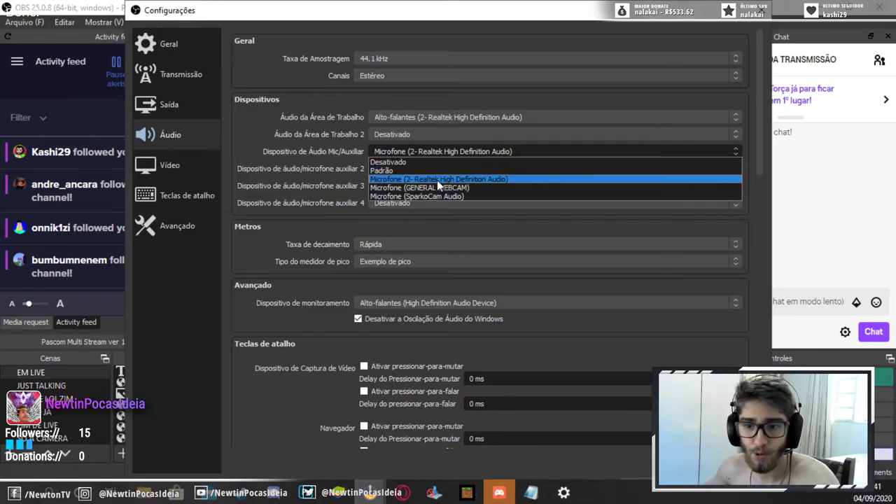
click(437, 180)
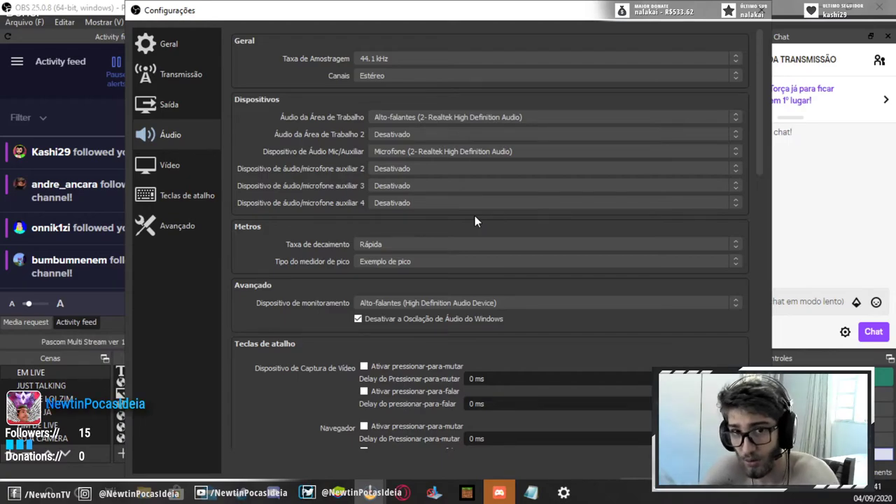
scroll(474, 221, down, 2)
scroll(334, 172, down, 10)
scroll(334, 168, up, 12)
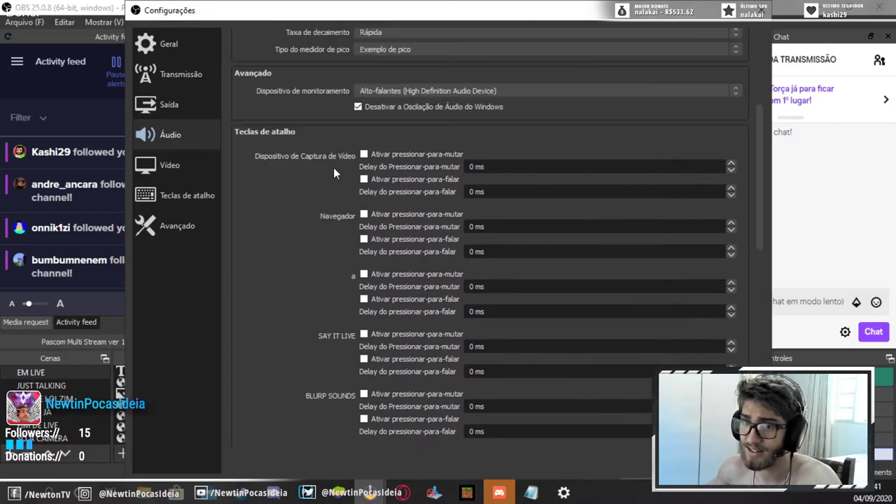
Step: Review the base and output resolutions and the downscale filter options in the video settings
click(182, 165)
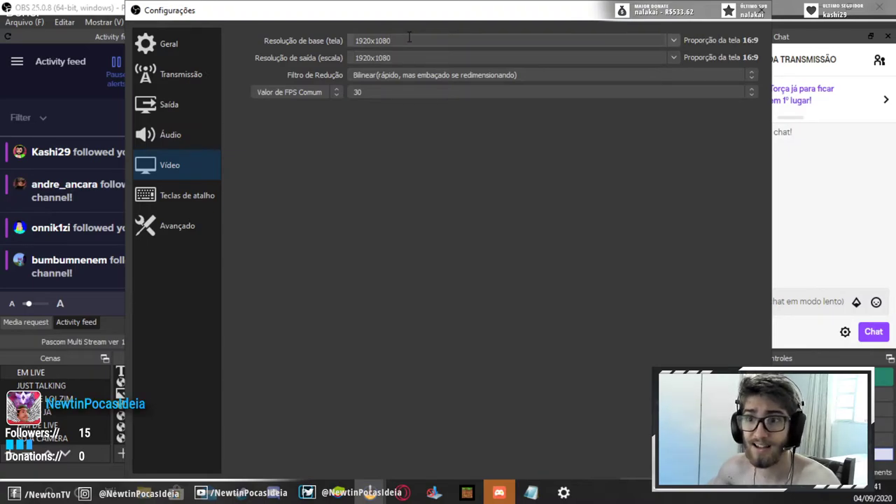
drag(424, 41, 358, 38)
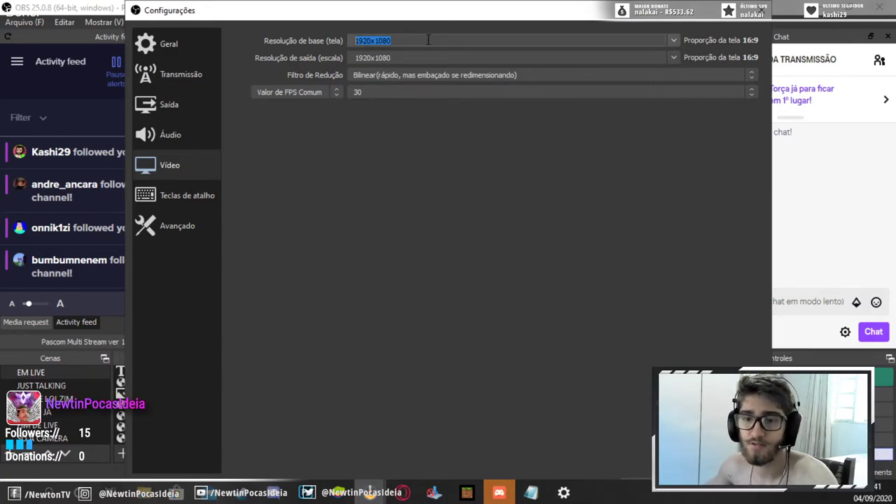
key(Tab)
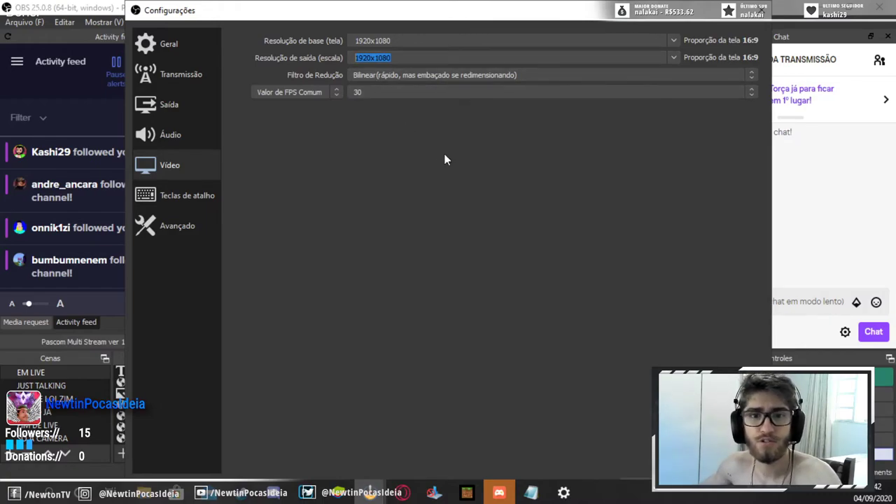
click(675, 58)
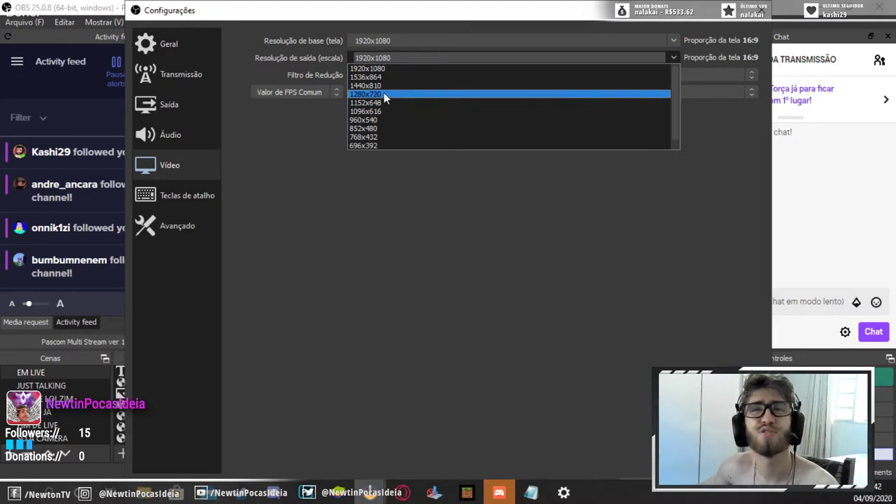
click(384, 187)
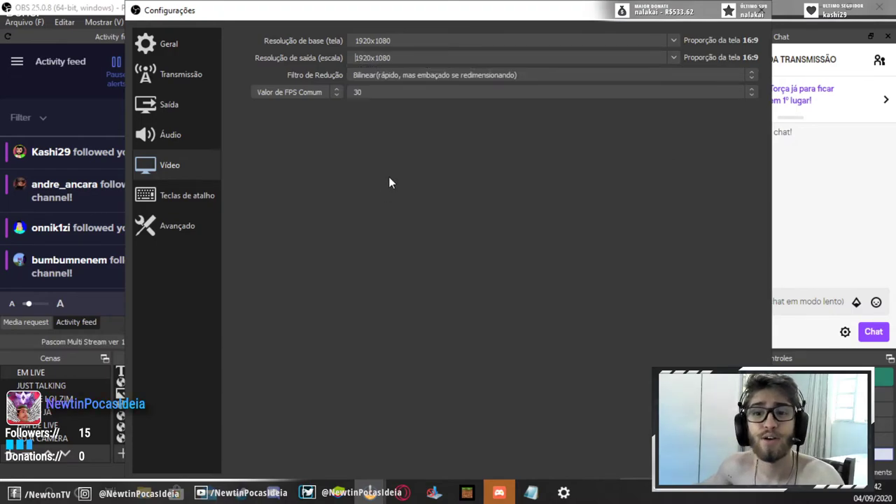
click(449, 79)
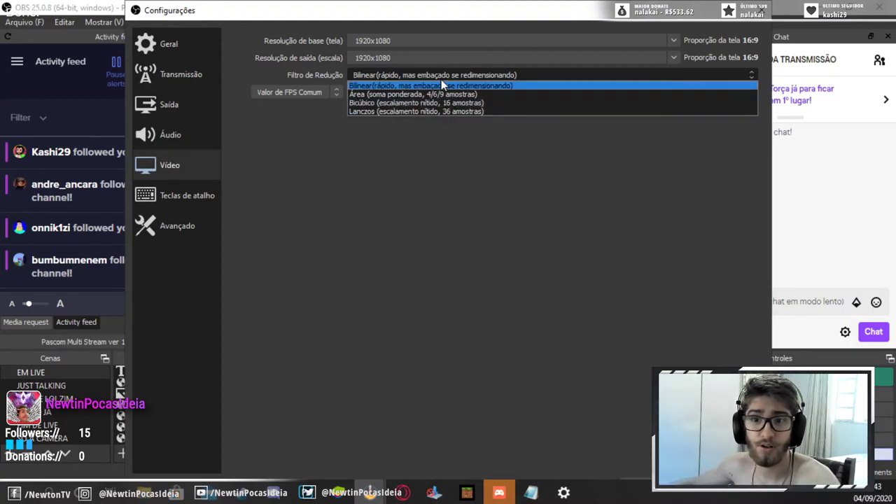
click(406, 74)
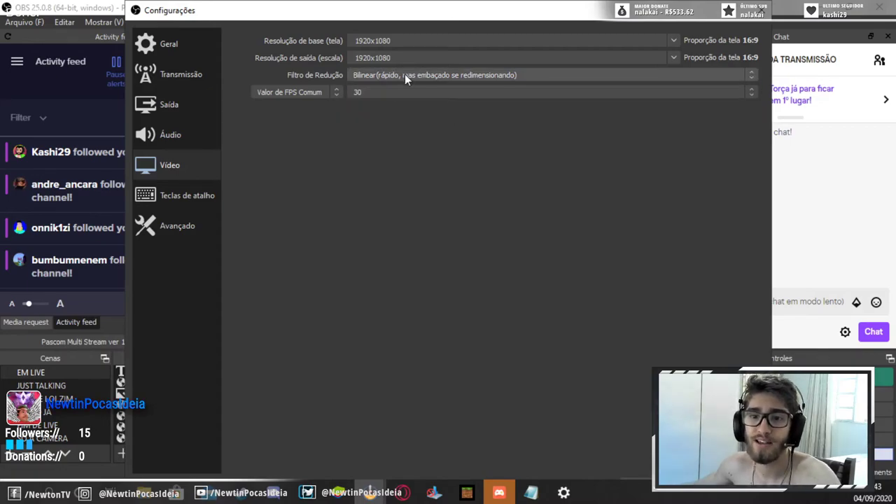
Step: Check the available common FPS values in the video settings, keeping 30, and look over the hotkey settings
click(374, 98)
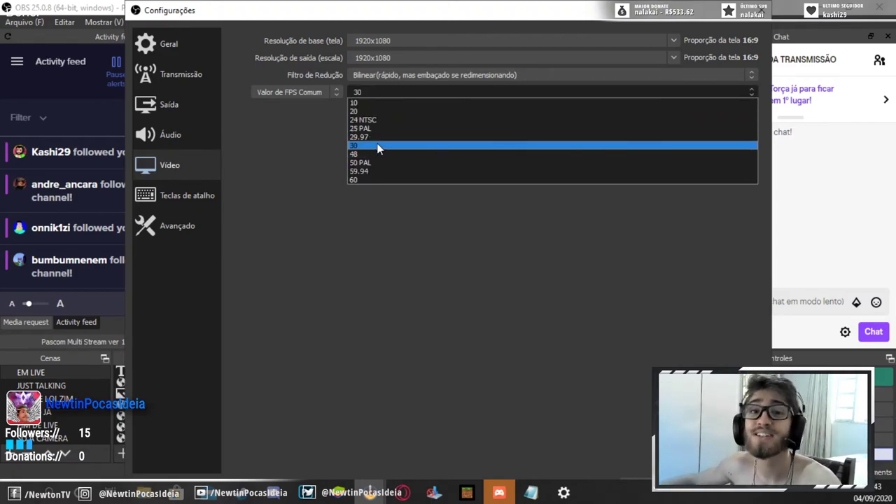
click(323, 147)
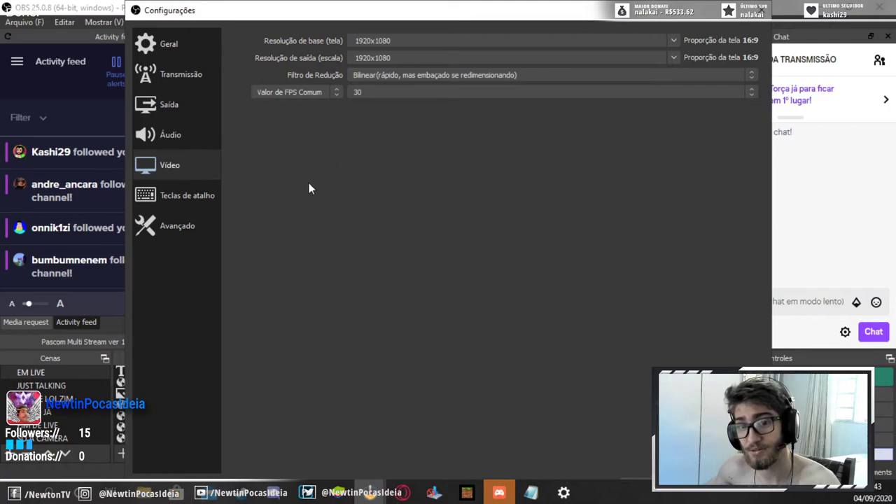
click(202, 194)
scroll(414, 132, down, 2)
scroll(414, 132, up, 3)
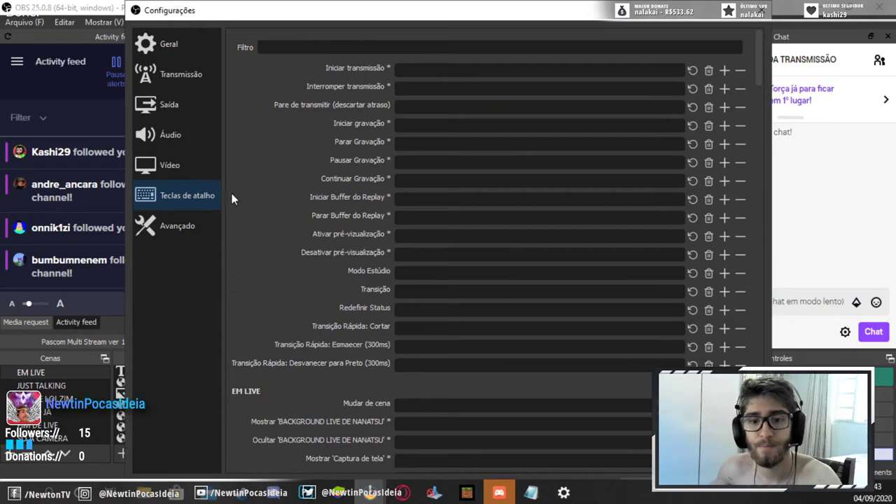
Step: Check the process priority options in the advanced settings
click(178, 224)
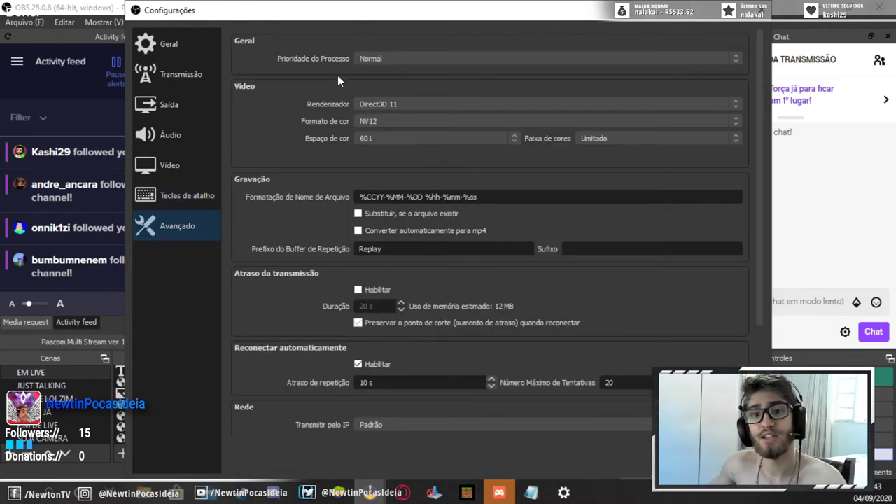
click(381, 59)
click(381, 58)
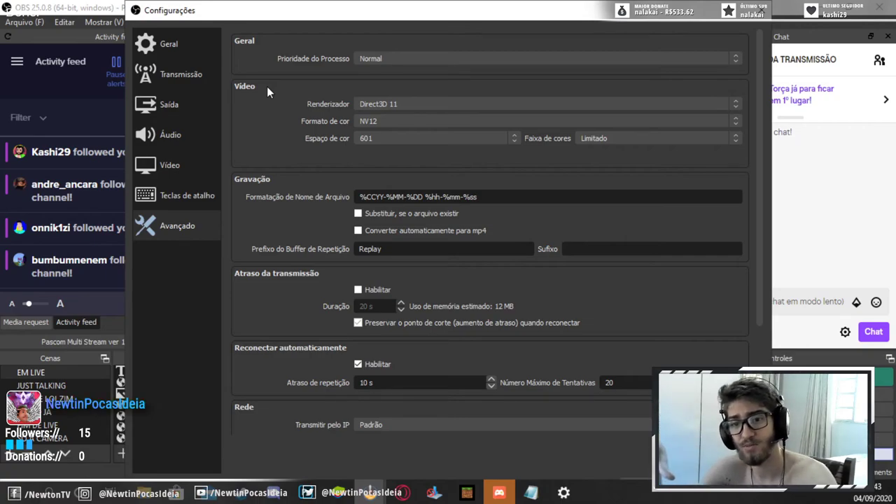
Step: Check the renderer and color format options and look over the remaining advanced settings
click(462, 101)
click(453, 104)
click(437, 103)
click(437, 103)
click(414, 117)
click(414, 116)
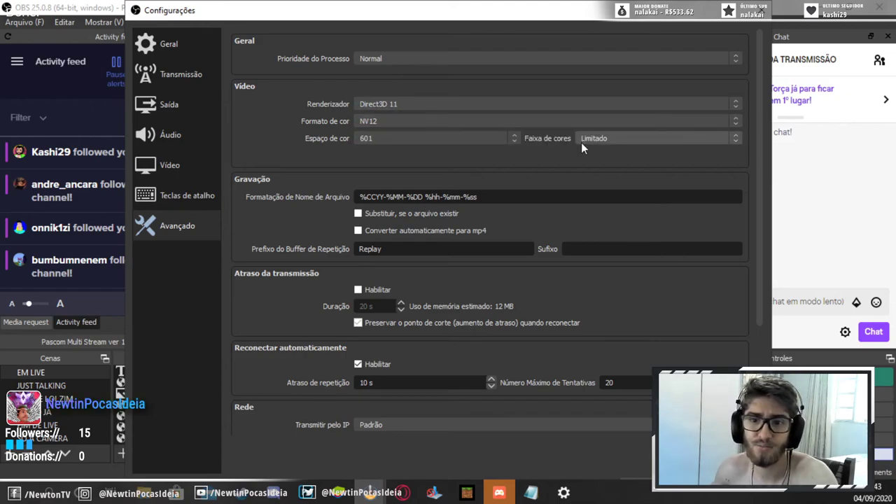
scroll(322, 179, down, 3)
scroll(324, 181, up, 3)
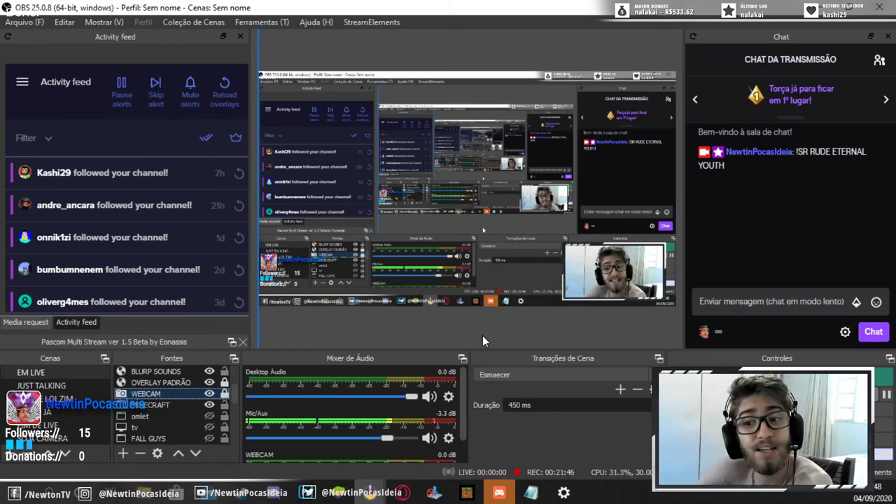
Step: Switch from the stream-ending scene back to the EM LIVE scene
click(156, 372)
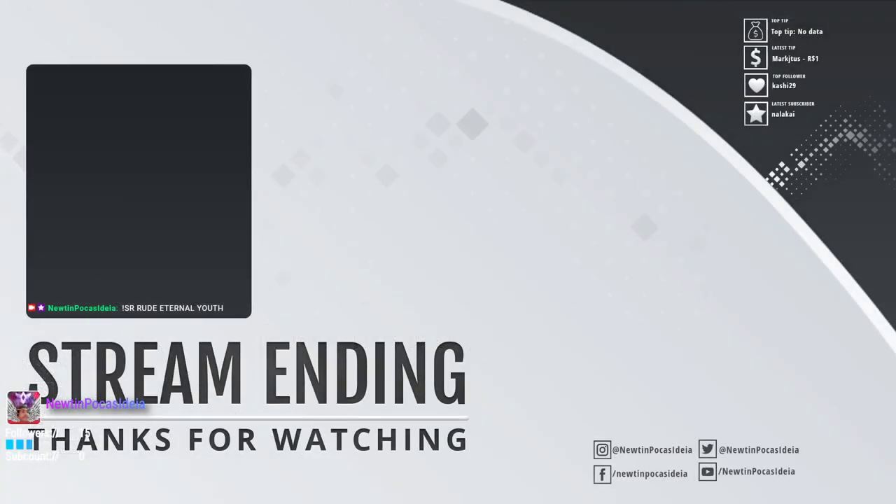
click(54, 376)
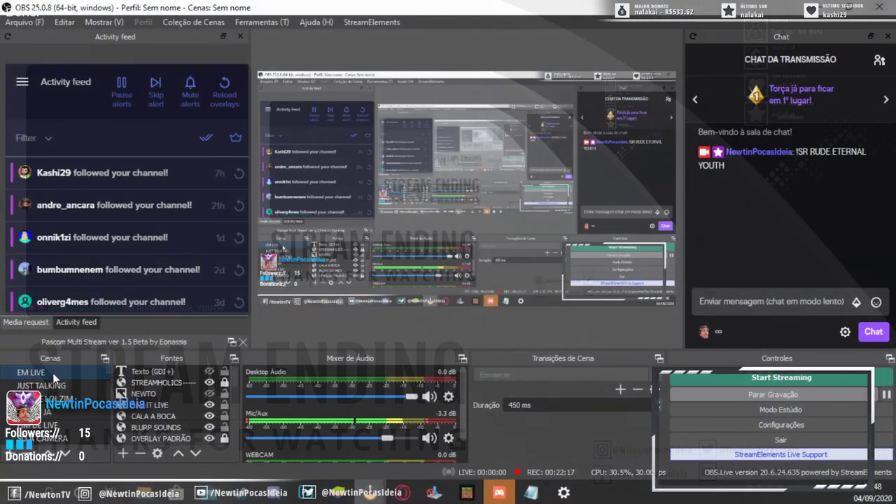